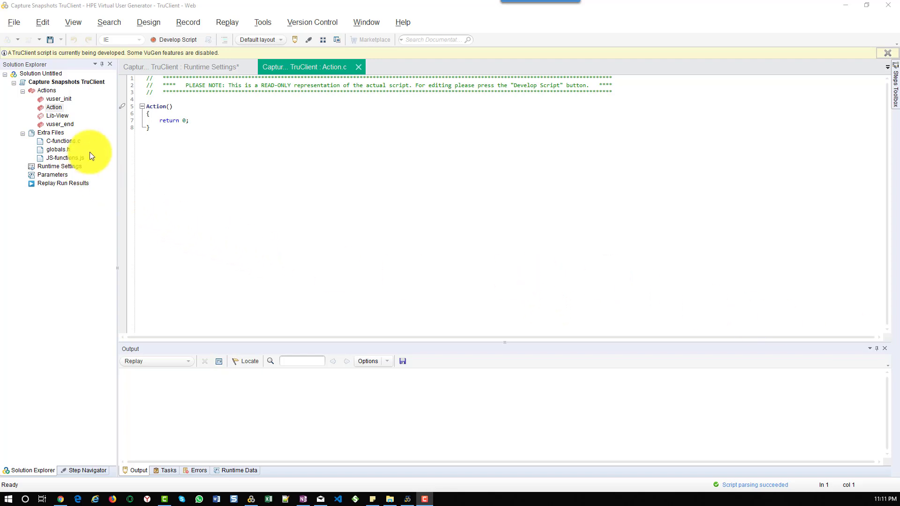
Step: Review the replay snapshot choices under Runtime Settings > Other, keeping 'On error'
{"action": "left_click", "coordinate": [207, 66]}
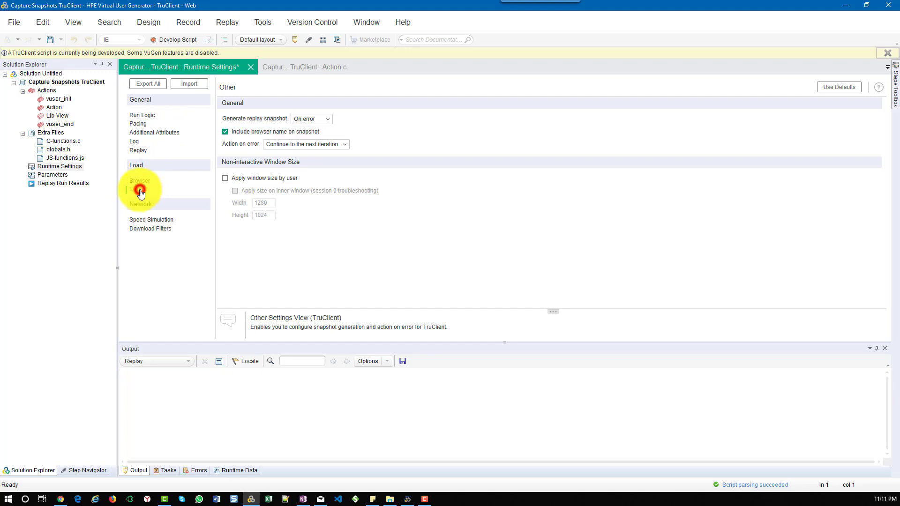
{"action": "left_click", "coordinate": [327, 120]}
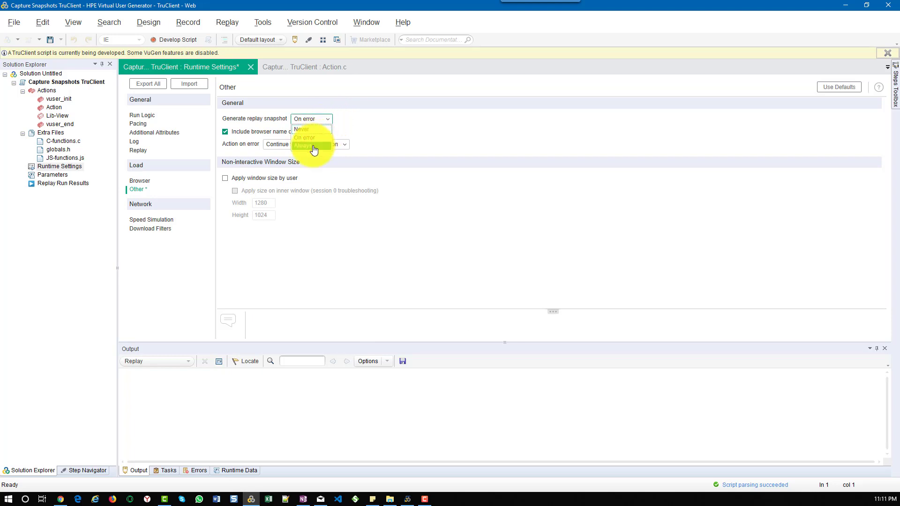
{"action": "left_click", "coordinate": [364, 122]}
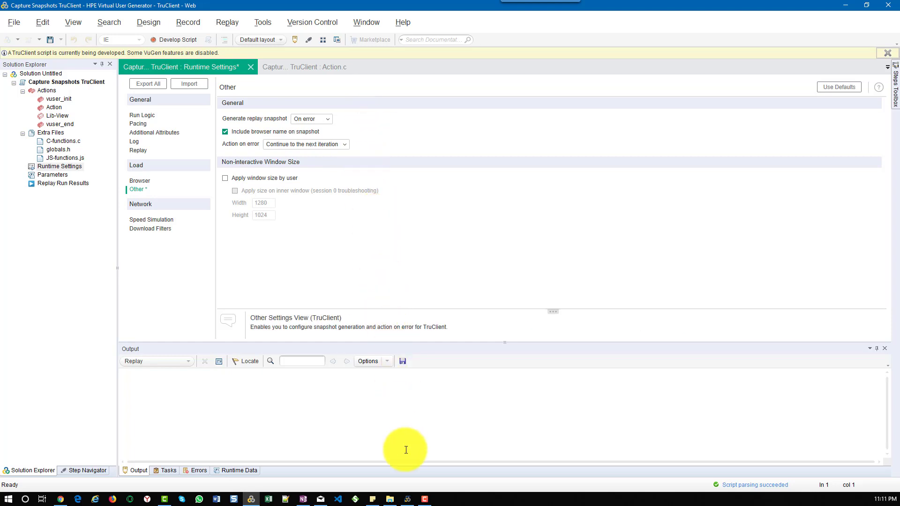
Step: Switch to the TruClient browser and expand the Toolbox to show its Functions list
{"action": "left_click", "coordinate": [409, 500]}
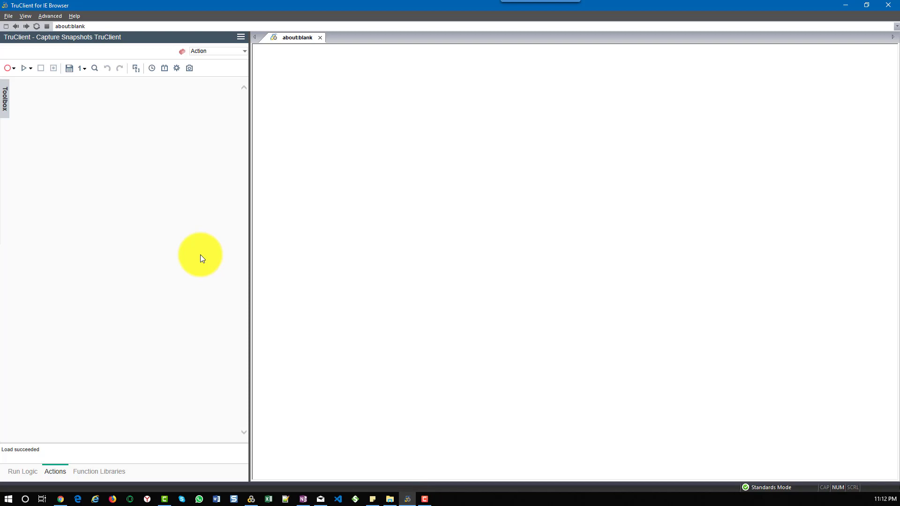
{"action": "left_click", "coordinate": [6, 102]}
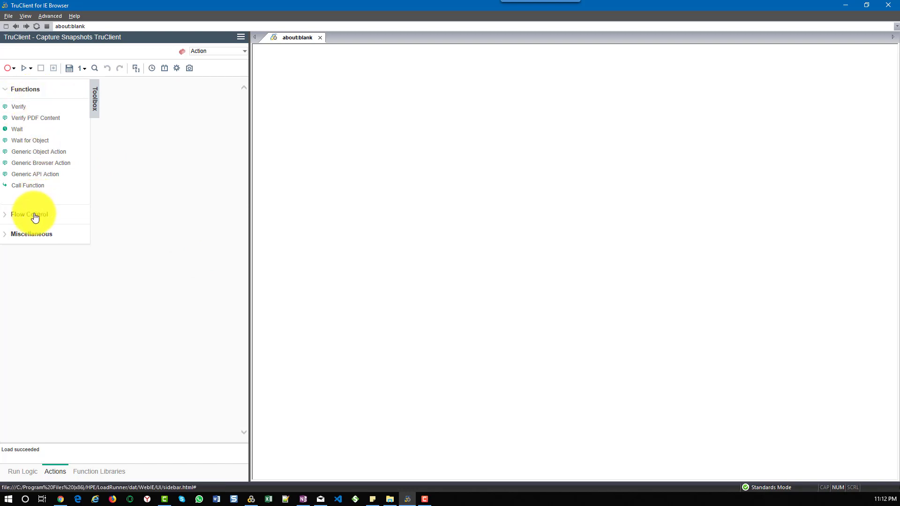
{"action": "left_click_drag", "start_coordinate": [40, 163], "coordinate": [167, 96]}
{"action": "left_click", "coordinate": [73, 90]}
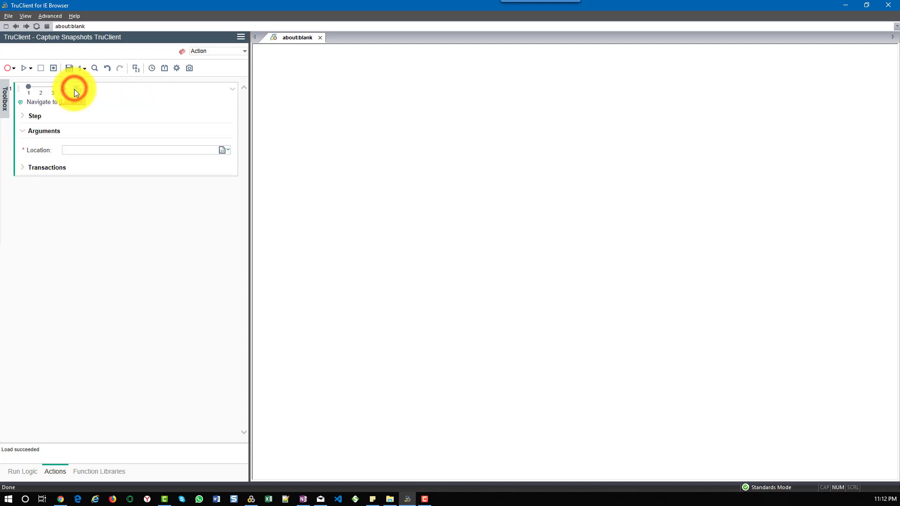
{"action": "left_click", "coordinate": [76, 149]}
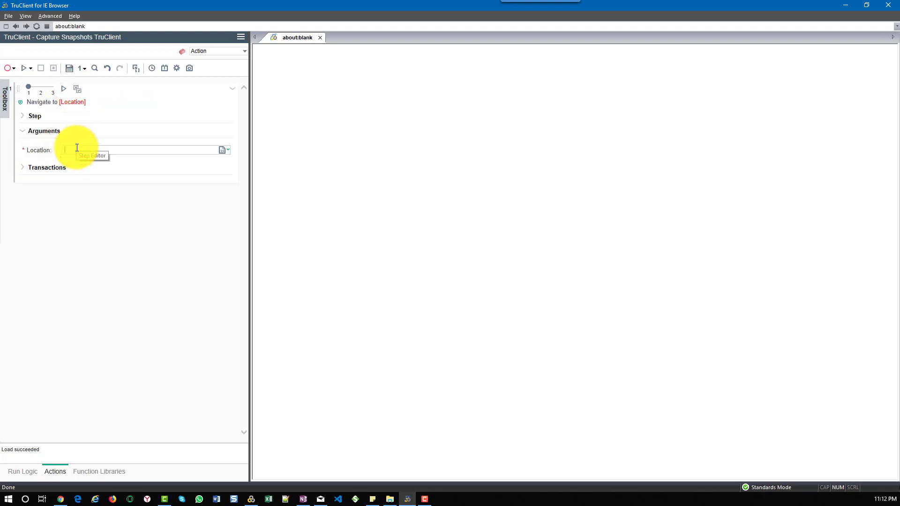
{"action": "type", "text": "\"www."}
{"action": "type", "text": "example."}
{"action": "type", "text": "com"}
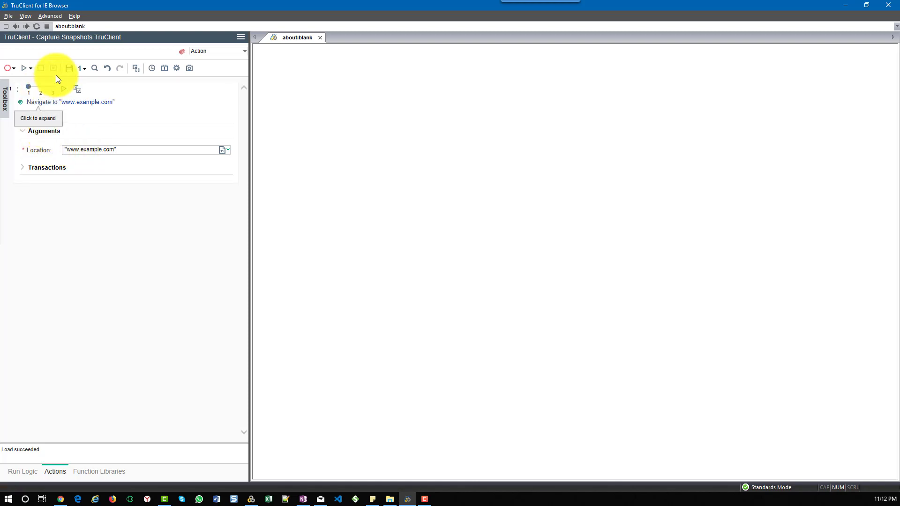
Step: Replay the Navigate step until Example Domain loads and 'Replay succeeded' appears
{"action": "left_click", "coordinate": [68, 89]}
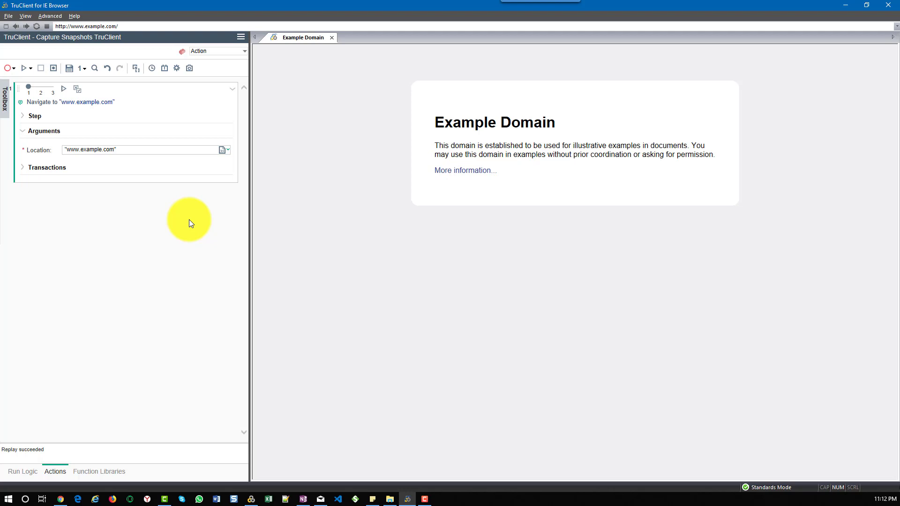
{"action": "left_click", "coordinate": [137, 67]}
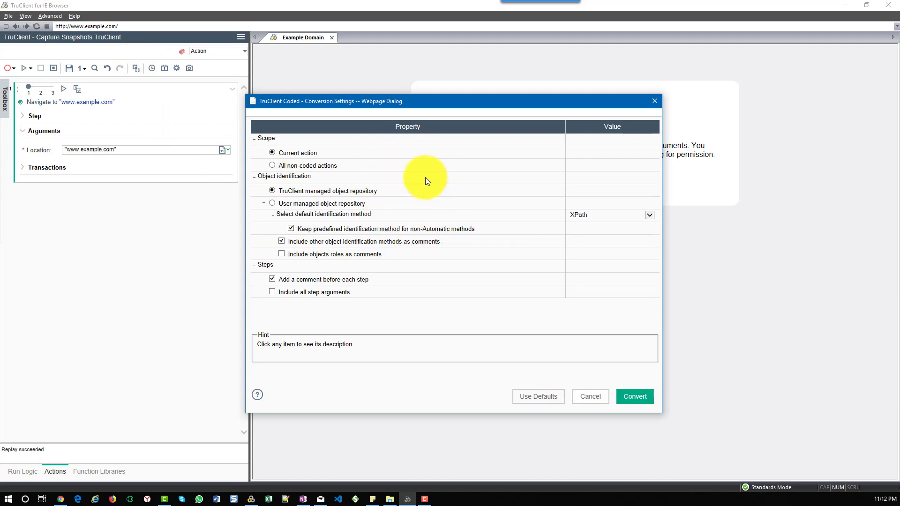
{"action": "left_click", "coordinate": [636, 396]}
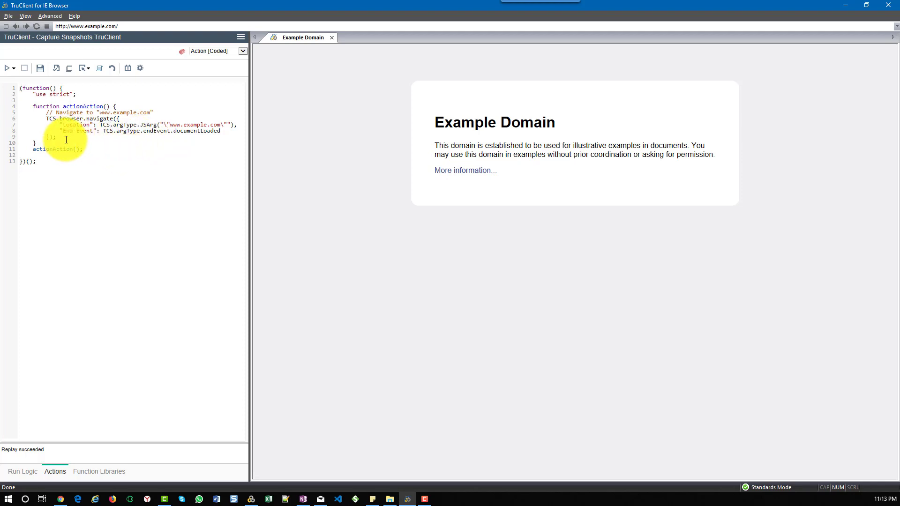
Step: Add two empty lines after the TCS.browser.navigate call
{"action": "left_click_drag", "start_coordinate": [56, 138], "coordinate": [3, 122]}
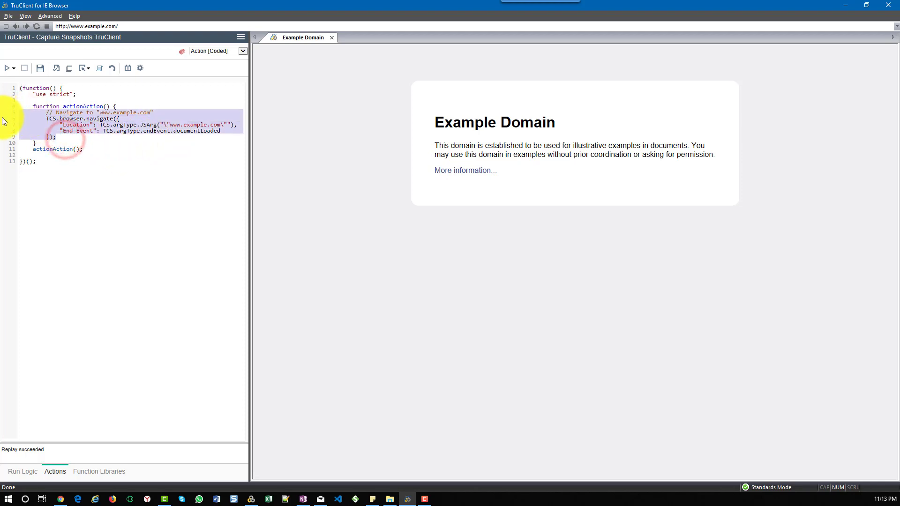
{"action": "left_click", "coordinate": [71, 137]}
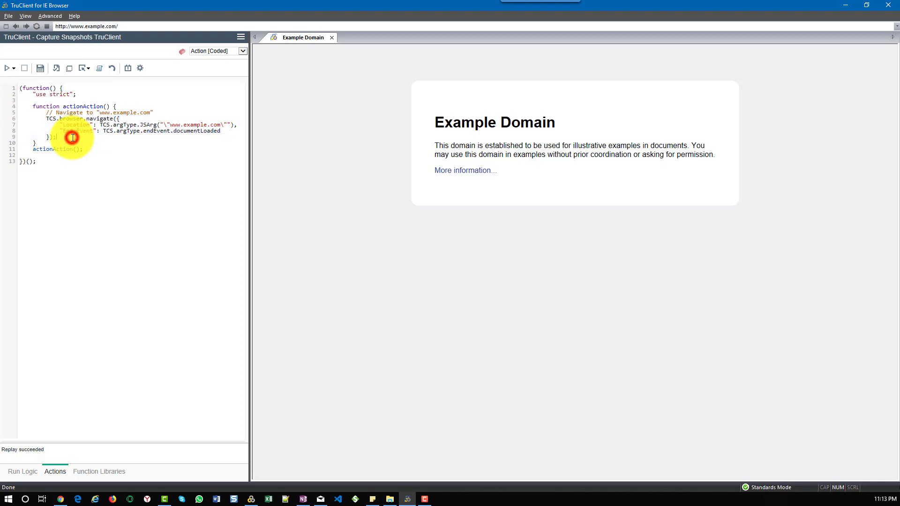
{"action": "key", "text": "Return"}
{"action": "key", "text": "Return"}
{"action": "type", "text": "TCS"}
{"action": "type", "text": "."}
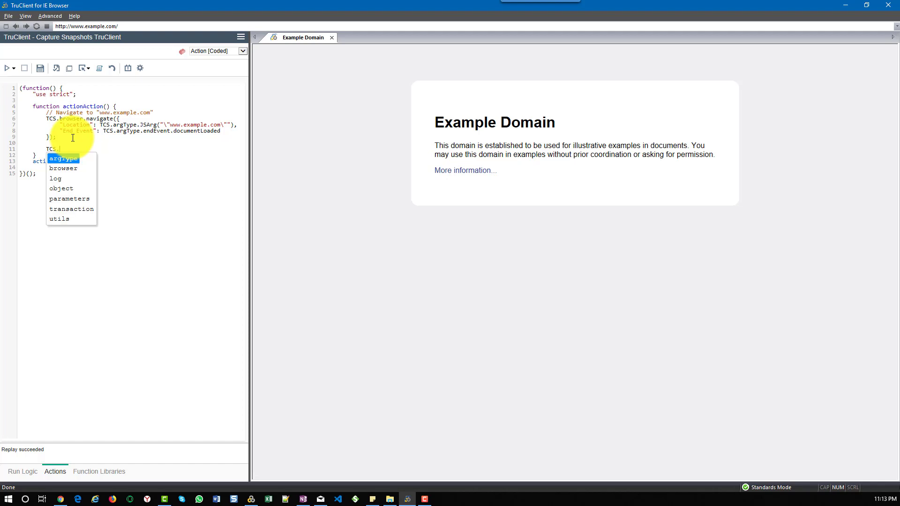
{"action": "type", "text": "u"}
Step: Insert a TCS.utils.snapshot call from autocomplete and name it 'HomePageSnapshot'
{"action": "key", "text": "Return"}
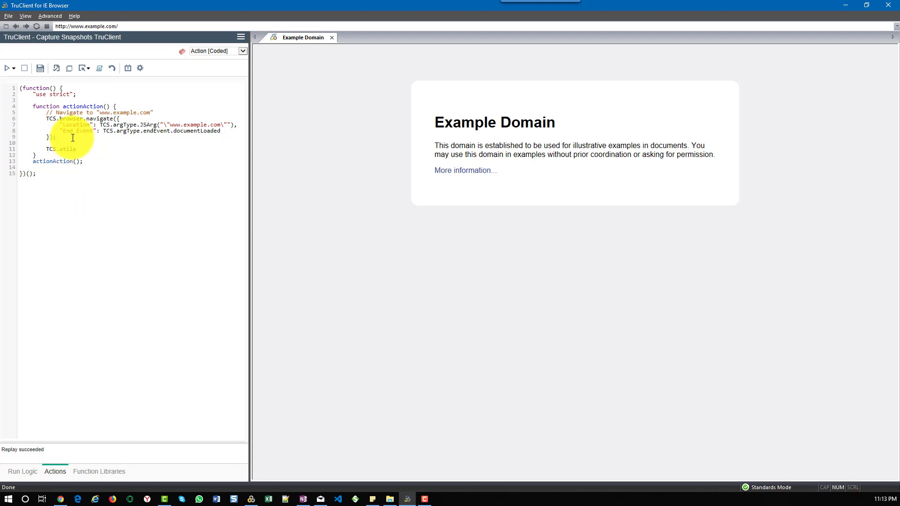
{"action": "type", "text": ".s"}
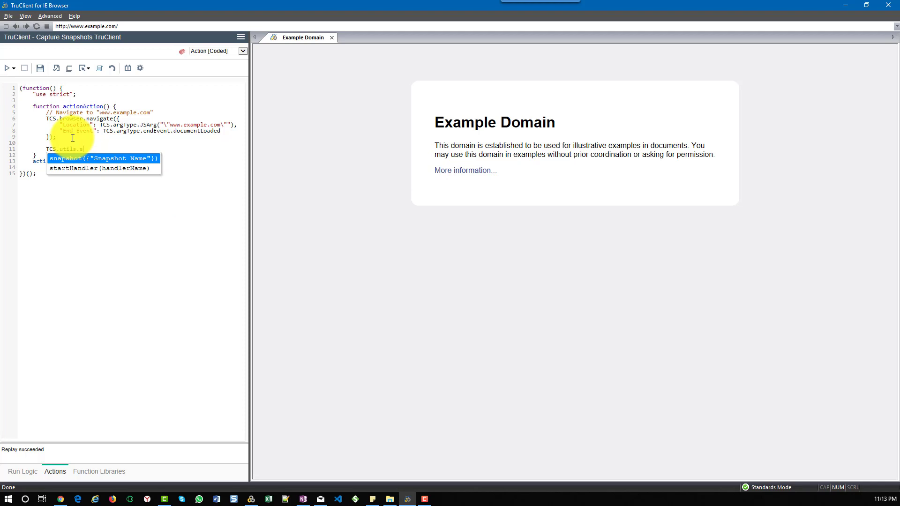
{"action": "key", "text": "Return"}
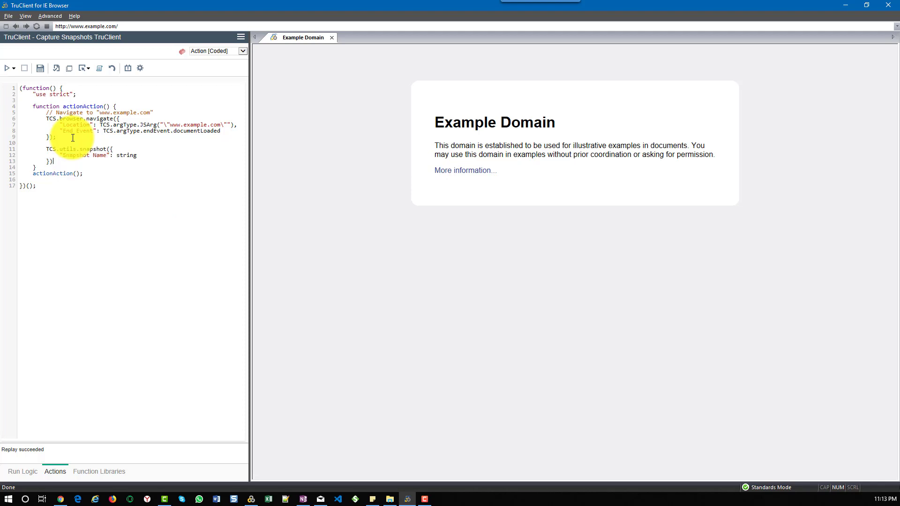
{"action": "left_click", "coordinate": [127, 155]}
{"action": "type", "text": "\"H"}
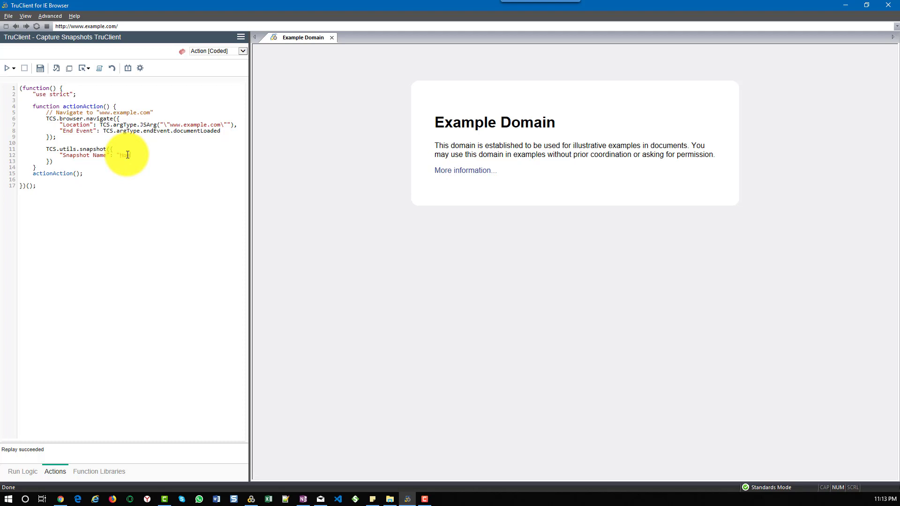
{"action": "type", "text": "omePageSc"}
{"action": "key", "text": "BackSpace"}
{"action": "type", "text": "napshot"}
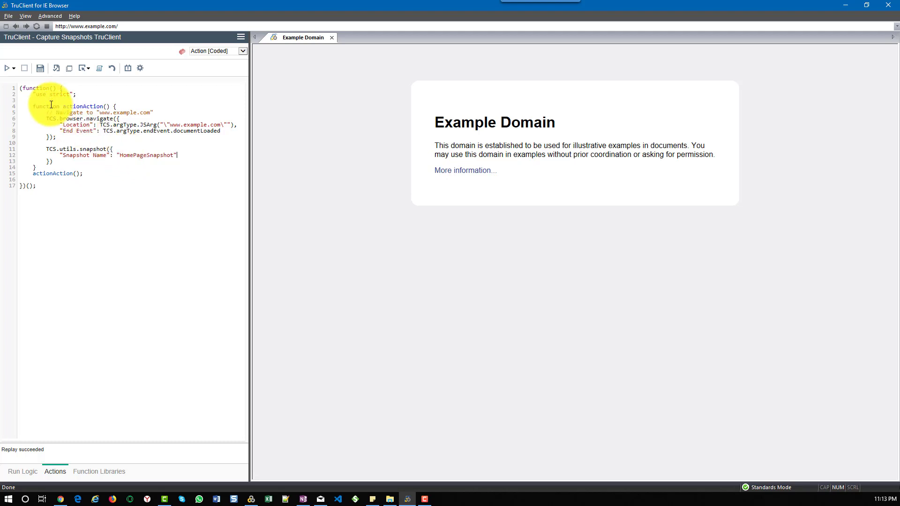
Step: Save the coded script and replay it through to 'Replay succeeded'
{"action": "left_click", "coordinate": [42, 69]}
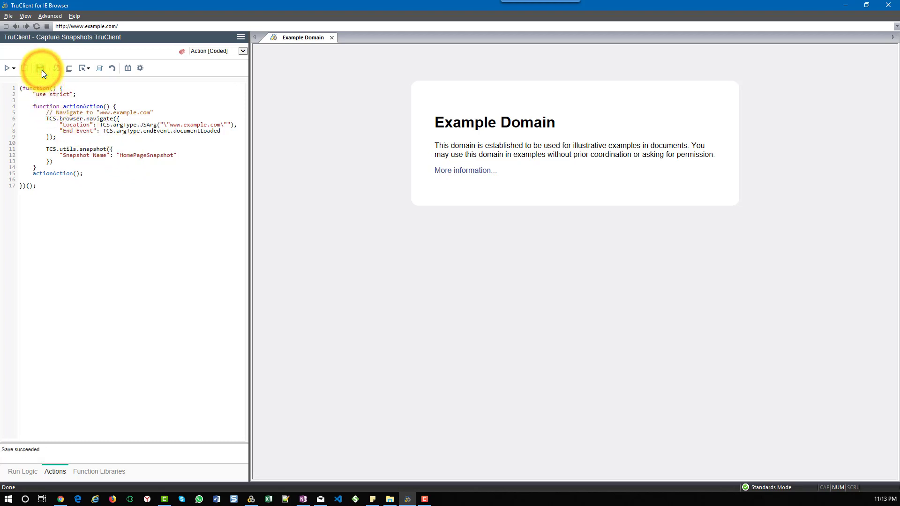
{"action": "left_click", "coordinate": [10, 68]}
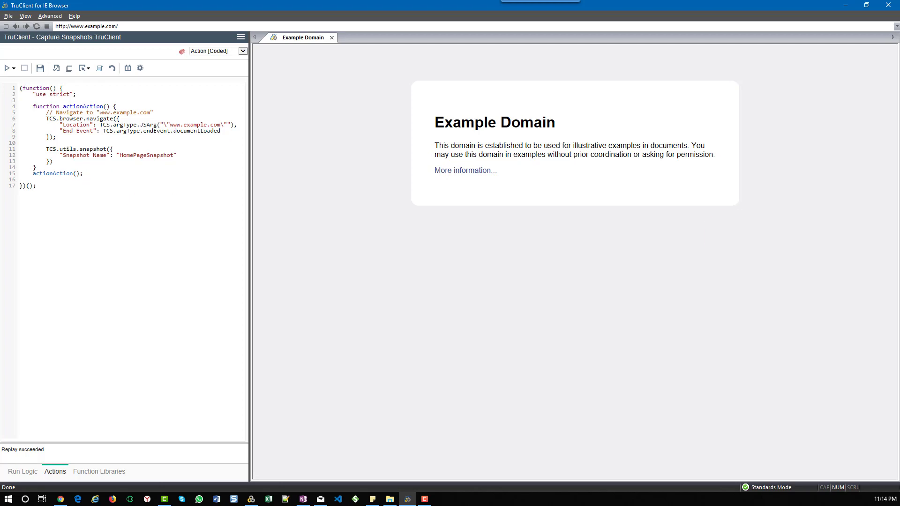
Step: Maximize Explorer and open results > interactive > IE > RB > I1 > 0
{"action": "key", "text": "alt+Tab"}
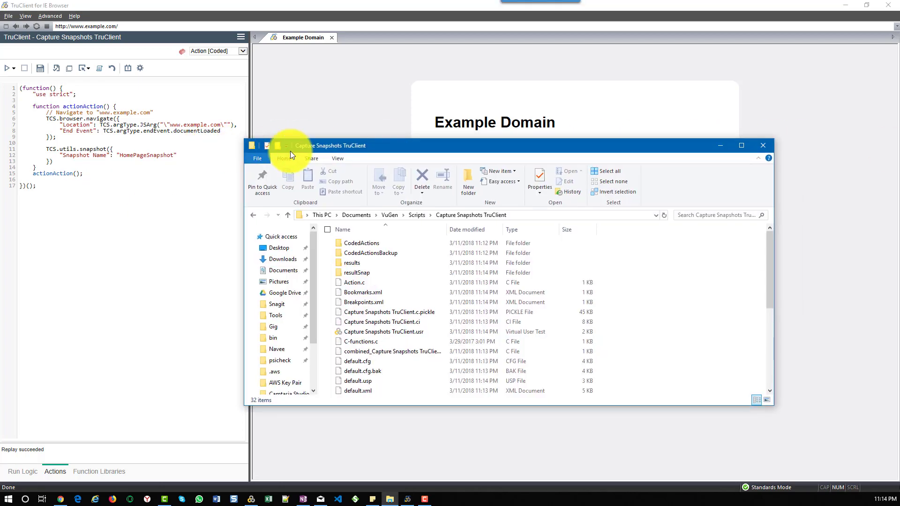
{"action": "double_click", "coordinate": [414, 145]}
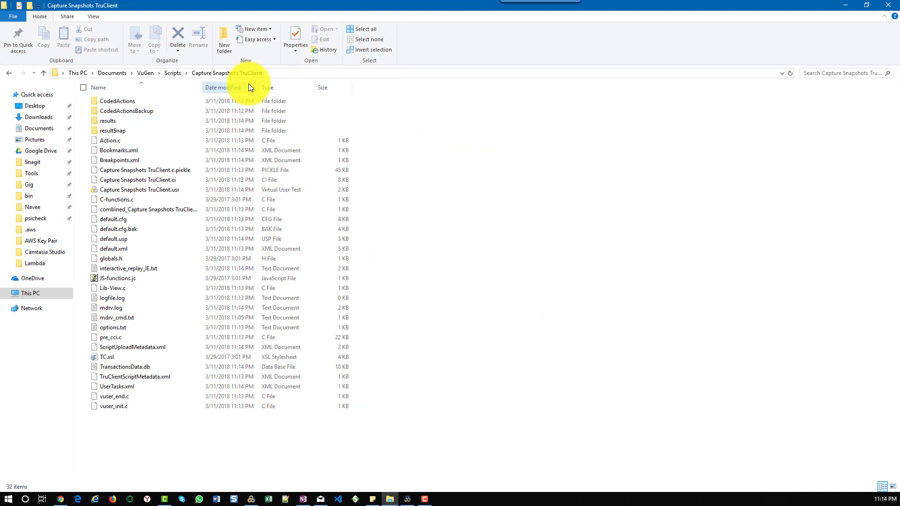
{"action": "double_click", "coordinate": [158, 123]}
{"action": "left_click", "coordinate": [140, 101]}
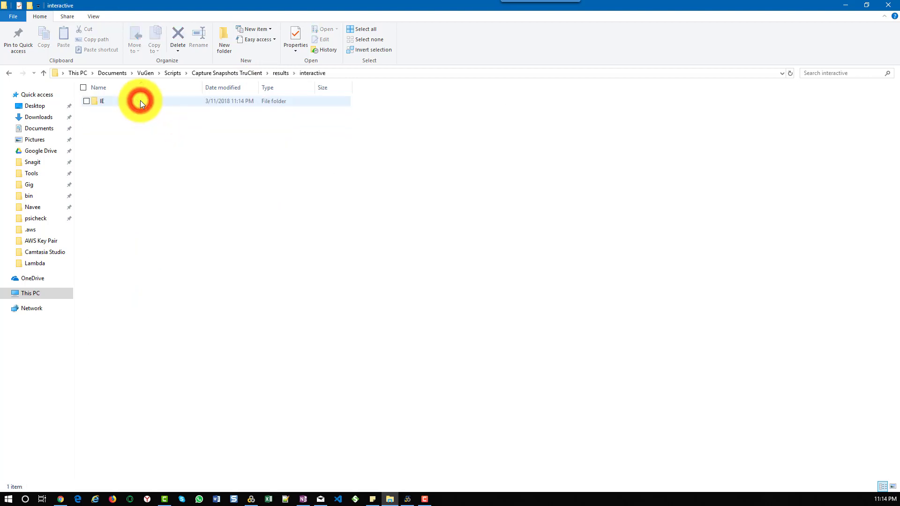
{"action": "double_click", "coordinate": [139, 100]}
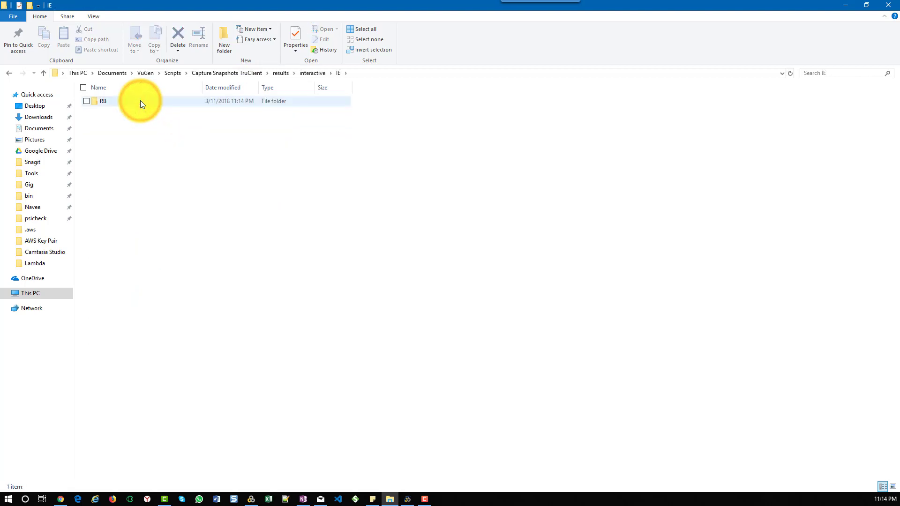
{"action": "double_click", "coordinate": [140, 101]}
{"action": "double_click", "coordinate": [139, 101]}
{"action": "double_click", "coordinate": [140, 100]}
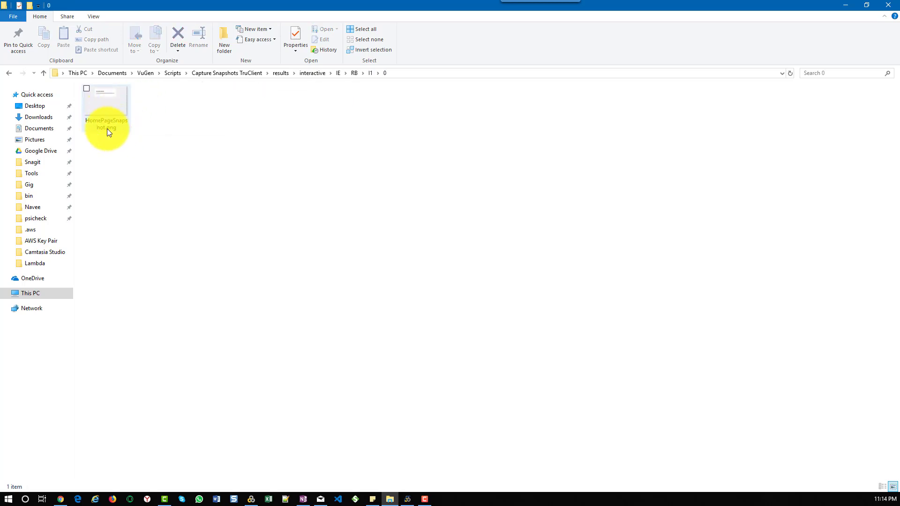
Step: View HomePageSnapshot.png full screen, then close the viewer
{"action": "mouse_move", "coordinate": [106, 109]}
{"action": "double_click", "coordinate": [122, 127]}
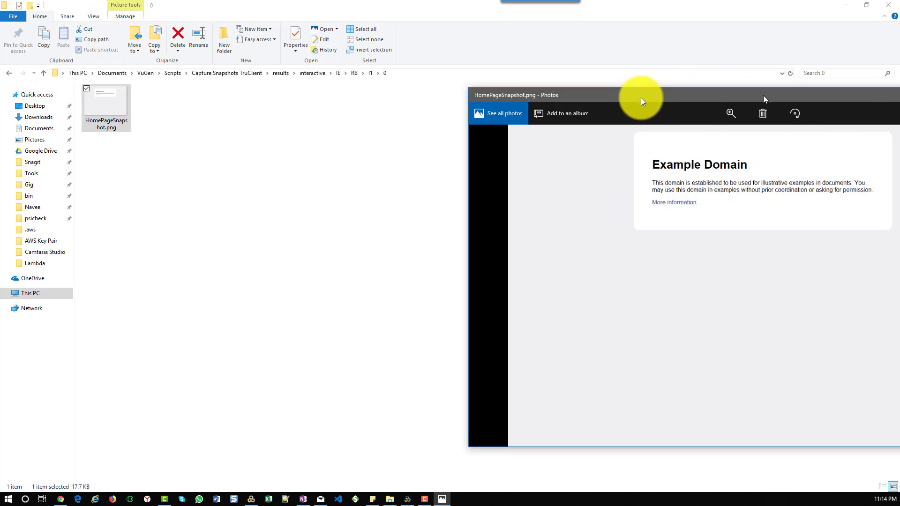
{"action": "left_click_drag", "start_coordinate": [639, 94], "coordinate": [486, 93]}
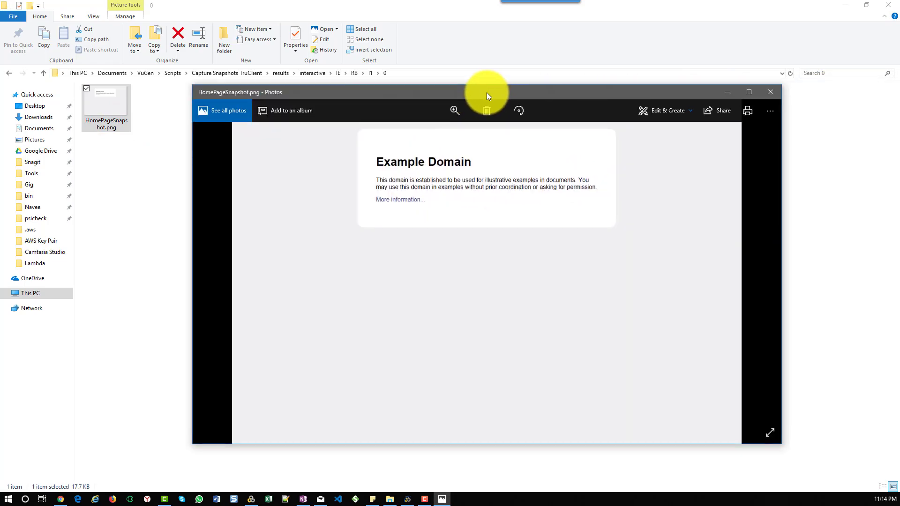
{"action": "double_click", "coordinate": [486, 92]}
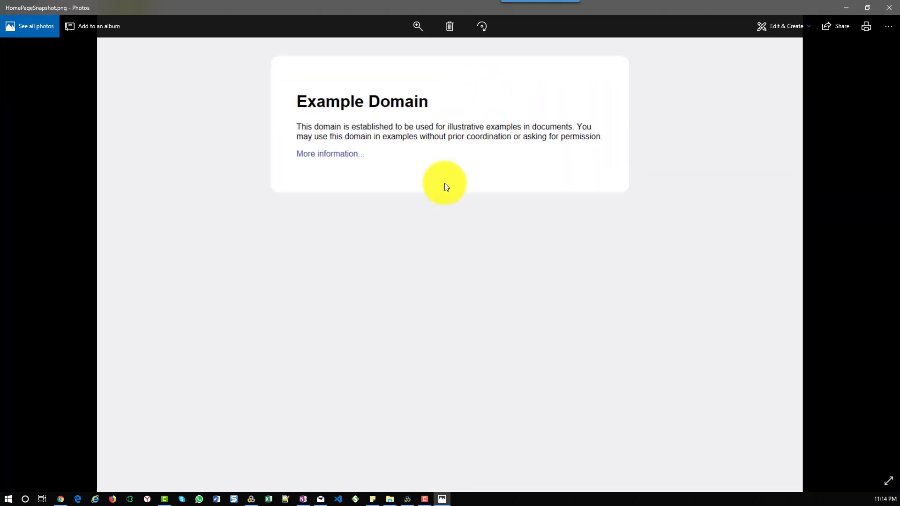
{"action": "left_click", "coordinate": [889, 10]}
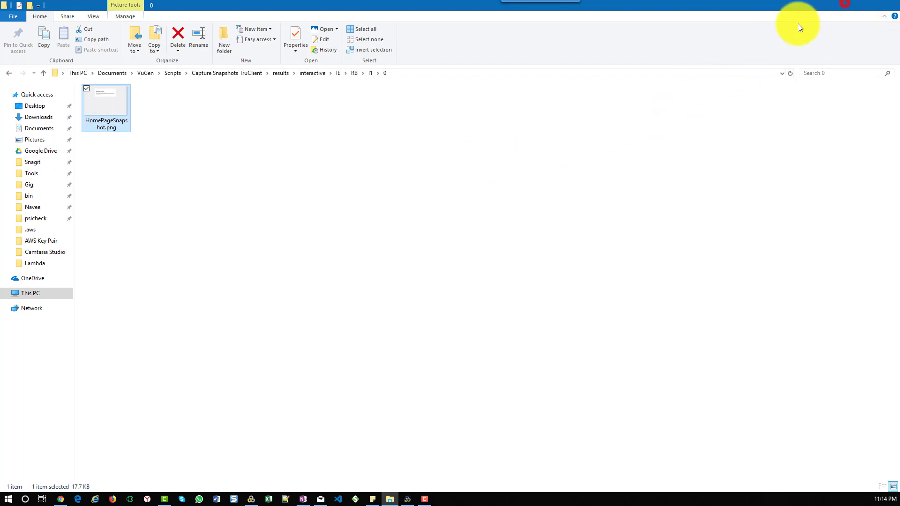
Step: Minimize Explorer and select the TCS.utils.snapshot call on lines 11–13
{"action": "left_click", "coordinate": [845, 6]}
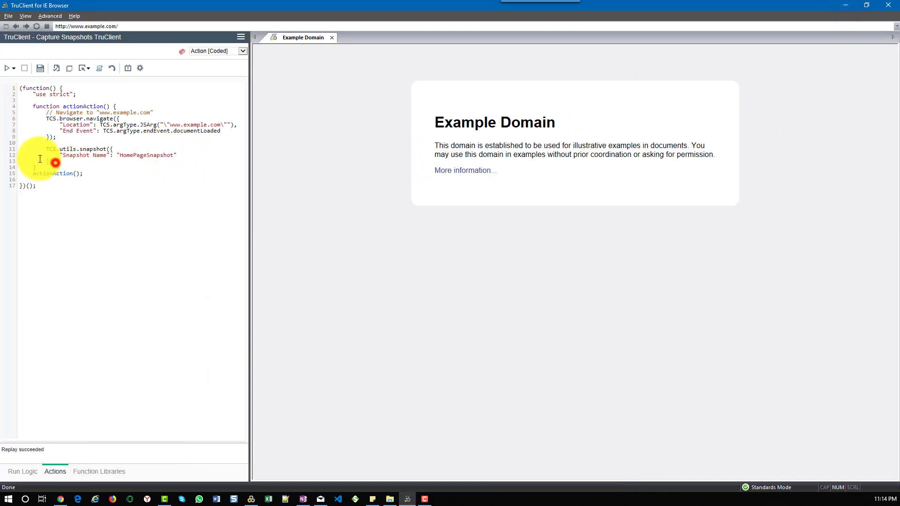
{"action": "left_click_drag", "start_coordinate": [59, 163], "coordinate": [12, 149]}
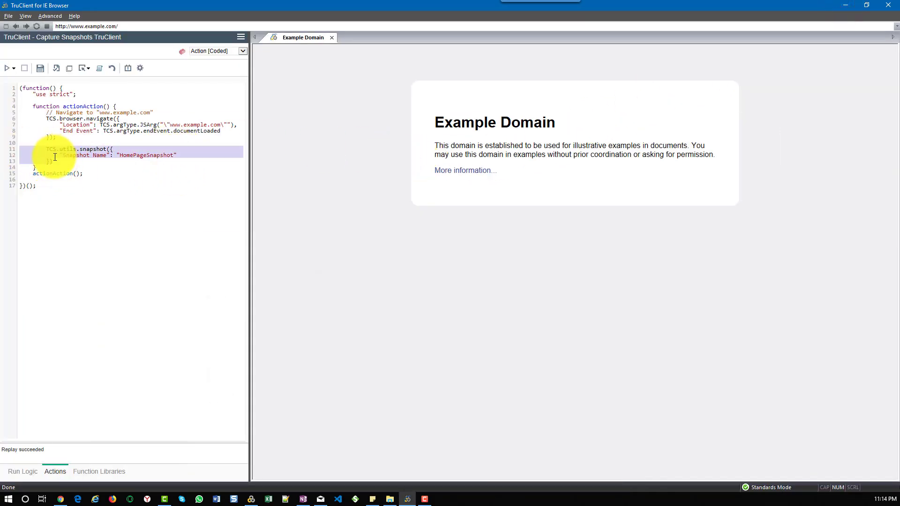